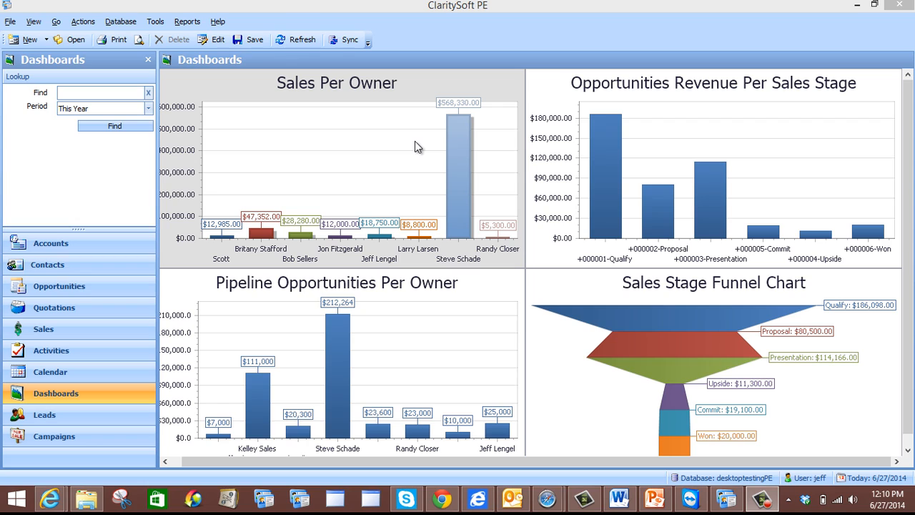
- Set the dashboard period to This Year and open the Pipeline Opportunities Per Owner chart for editing
left_click(91, 109)
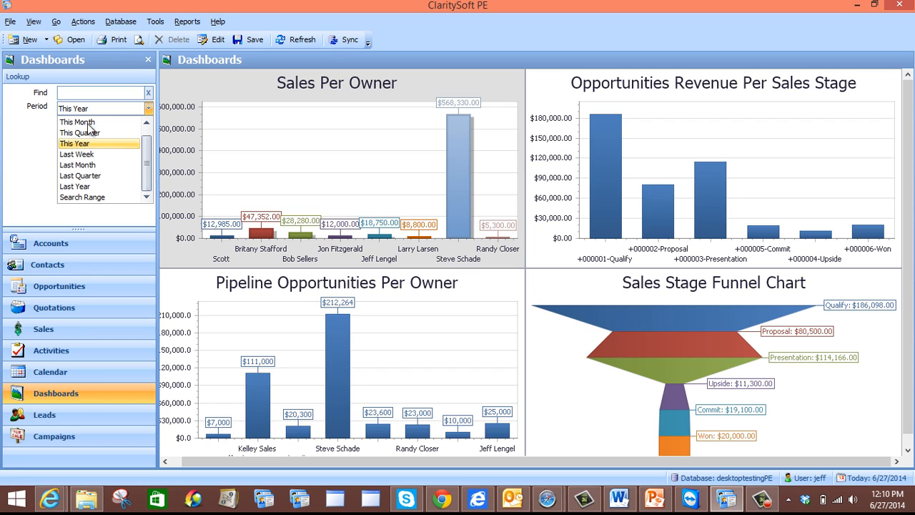
left_click(88, 144)
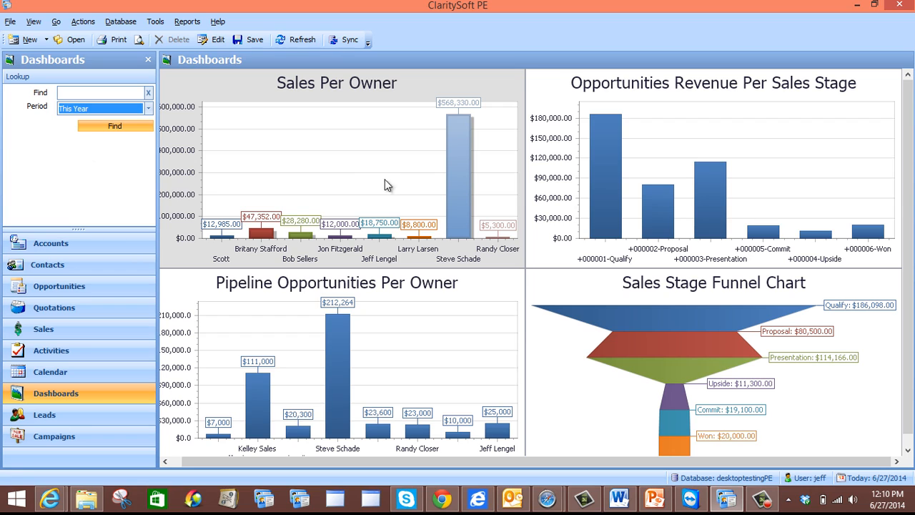
double_click(413, 355)
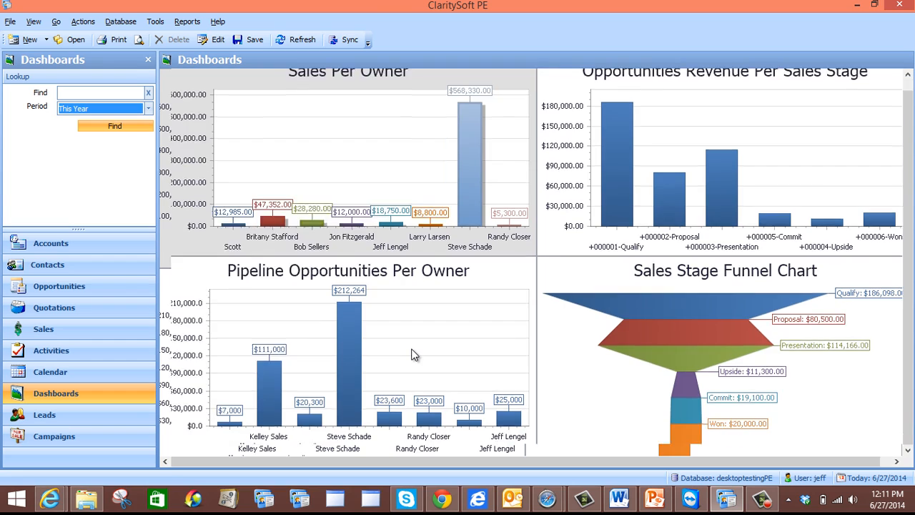
left_click(215, 39)
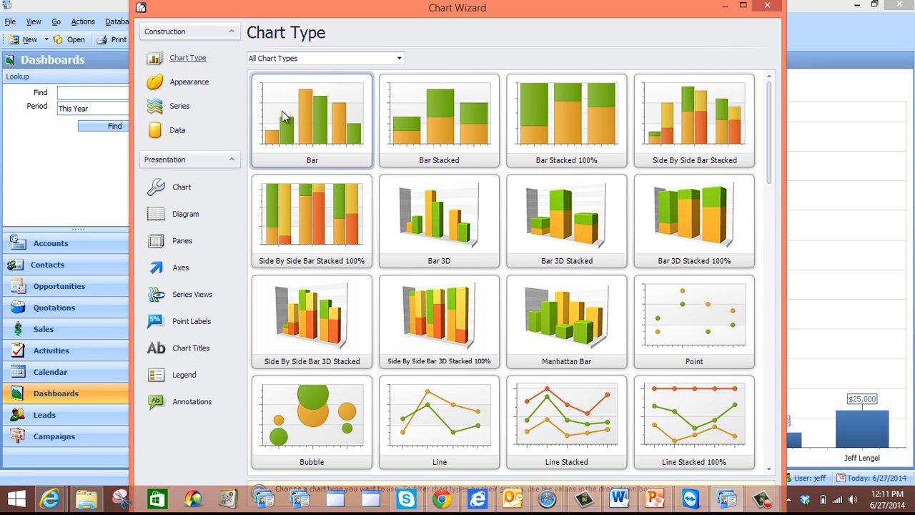
- Add a second series to the Pipeline Opportunities Per Owner chart
left_click(185, 84)
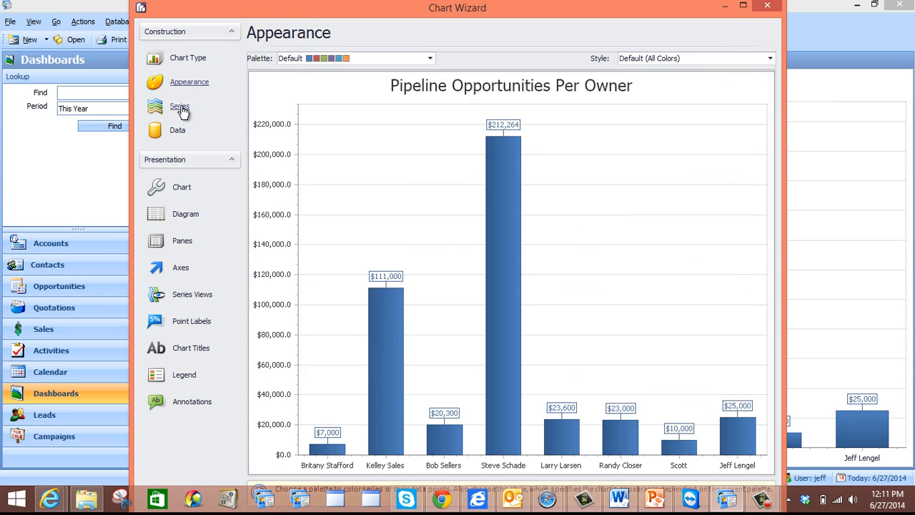
left_click(181, 108)
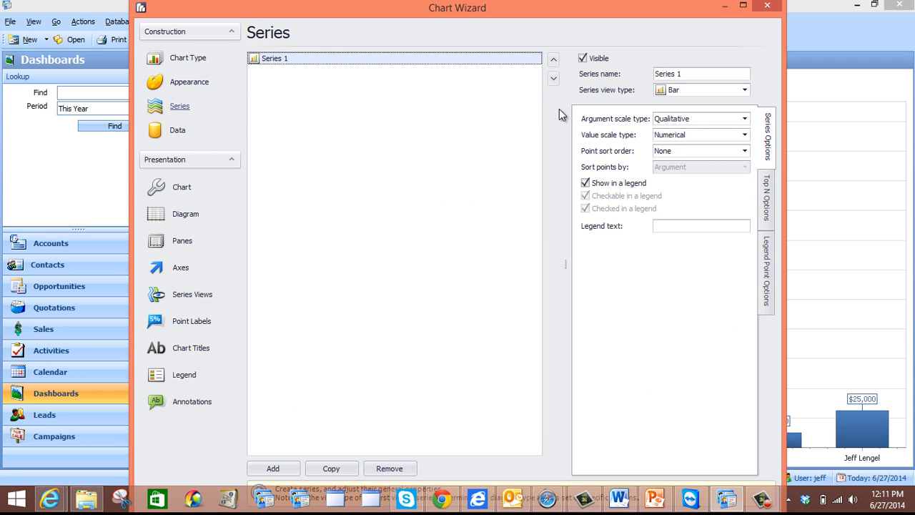
left_click(280, 469)
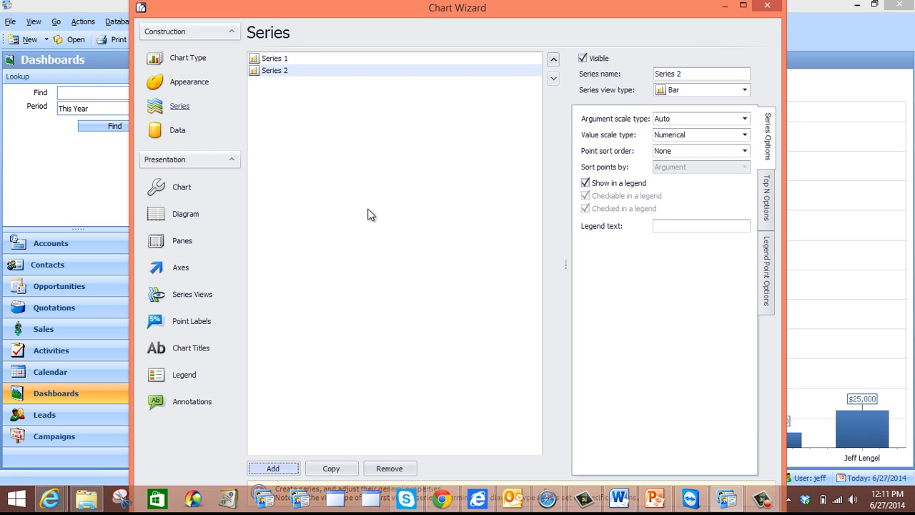
- Set Series 2's argument scale type to Qualitative and its value scale type to Numerical
left_click(419, 60)
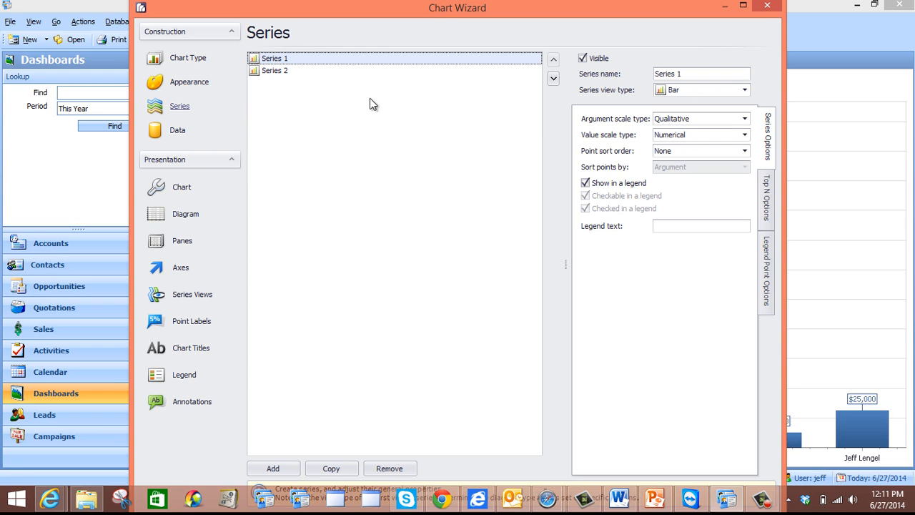
left_click(272, 71)
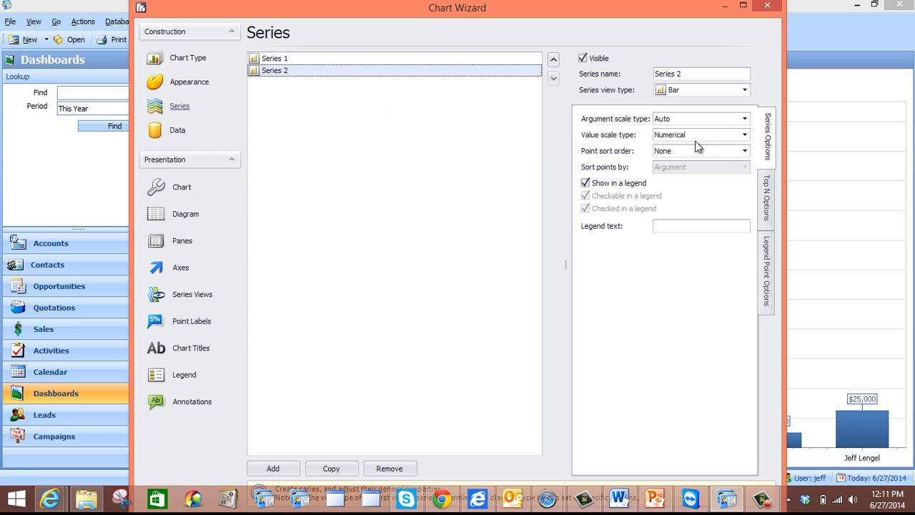
left_click(722, 122)
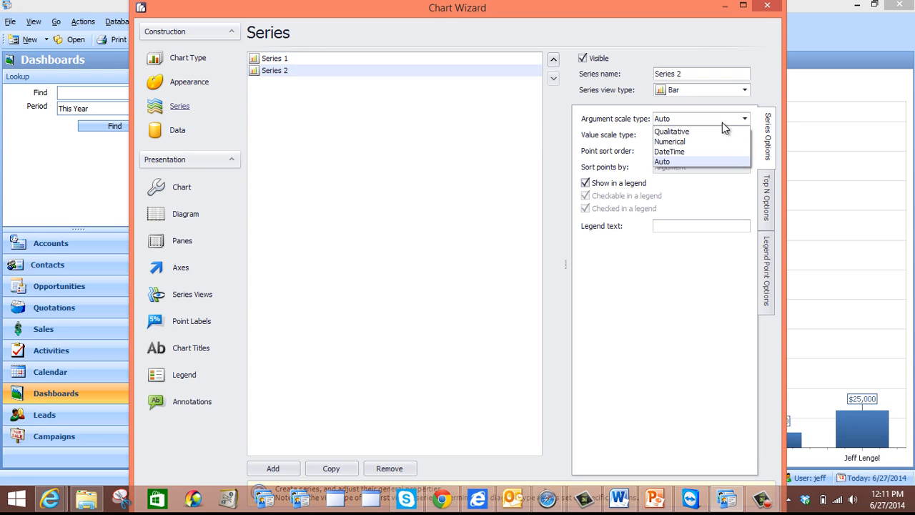
left_click(719, 132)
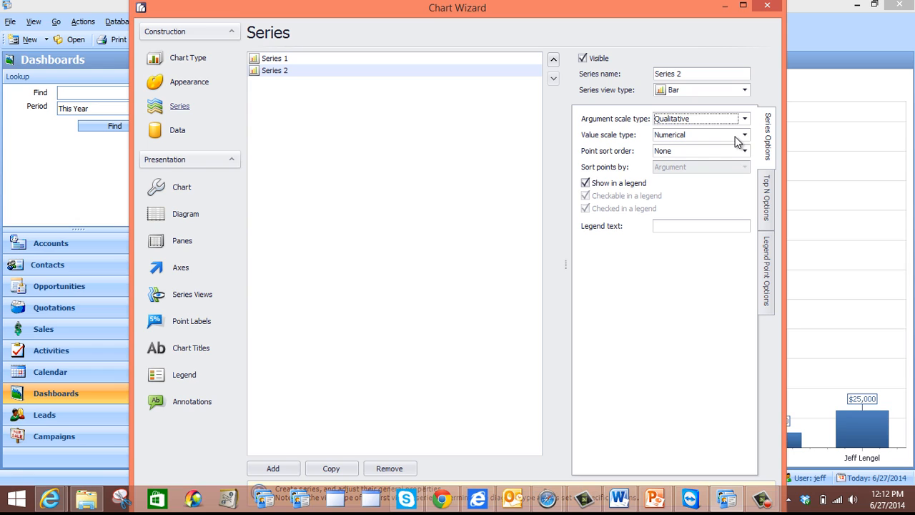
left_click(732, 136)
left_click(722, 148)
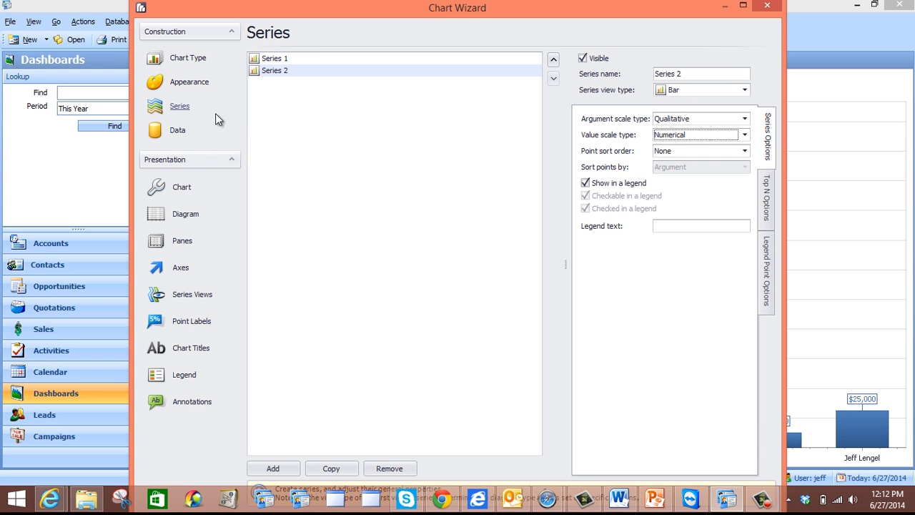
- Bind Series 1's argument to the Owner field of the Sales table
left_click(176, 131)
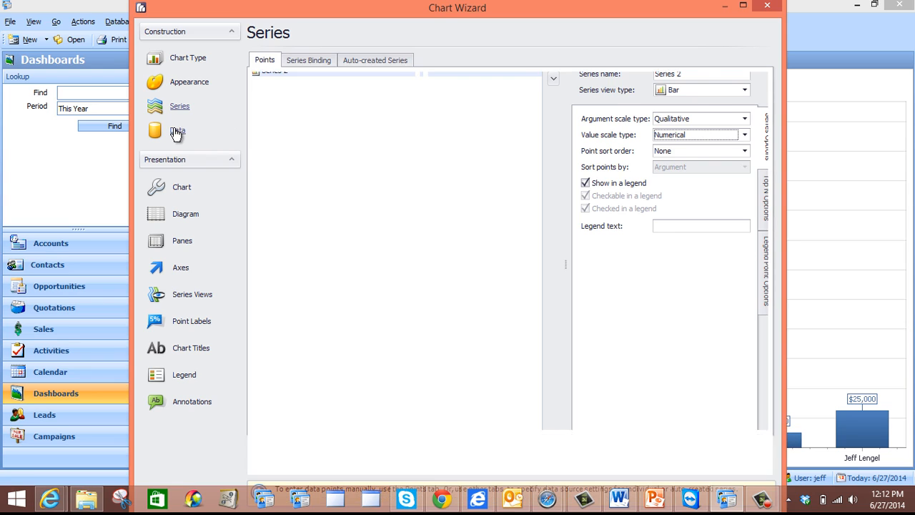
left_click(321, 61)
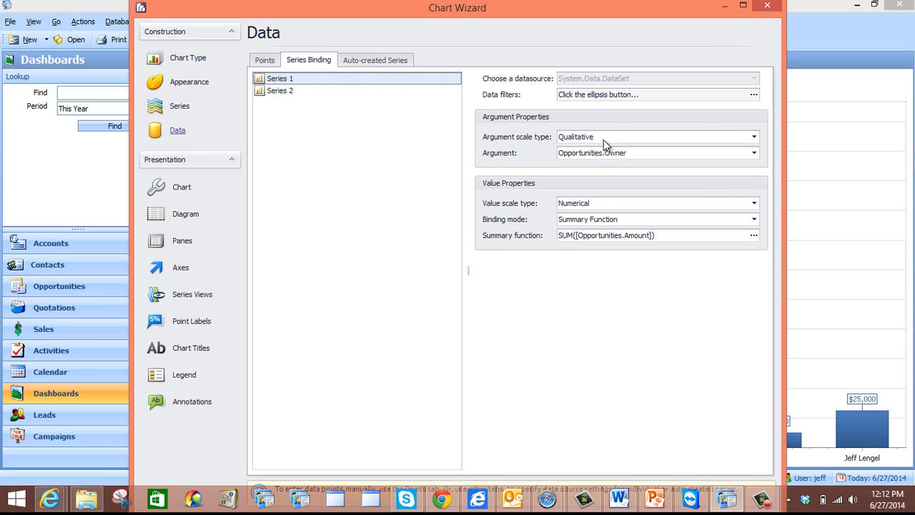
left_click(754, 153)
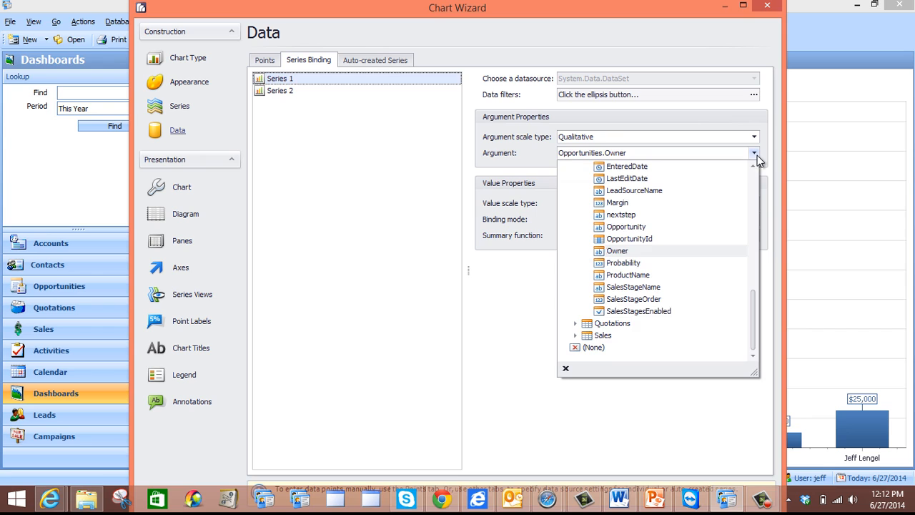
left_click(575, 336)
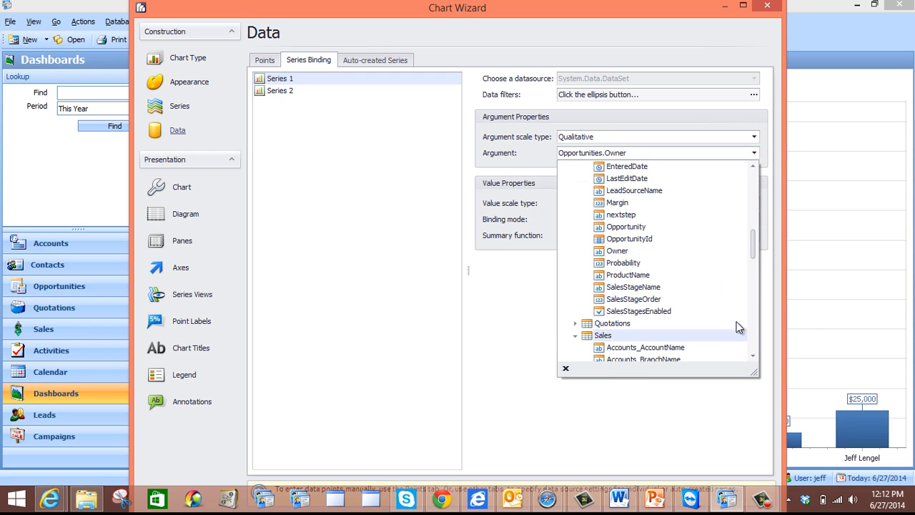
left_click_drag(753, 254, 756, 326)
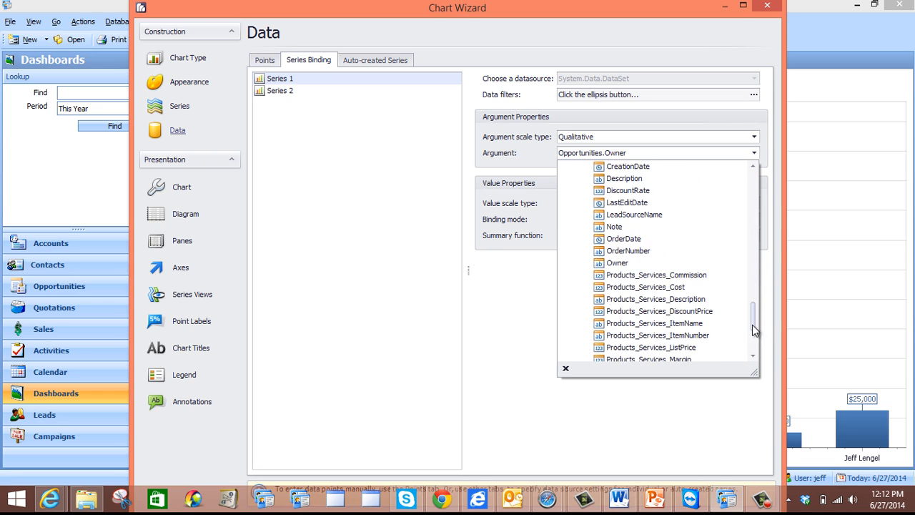
left_click(622, 263)
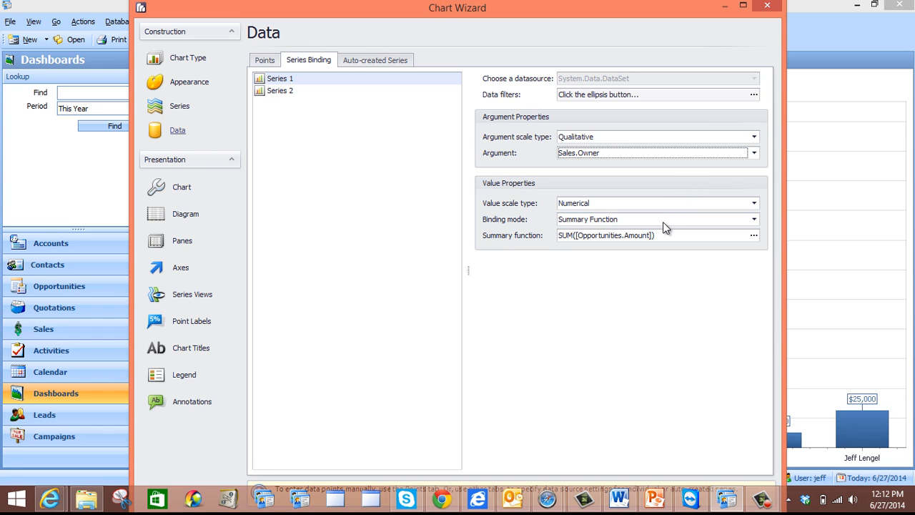
- Change Series 1's summary function to the SUM of Products_Services_Total from the Sales table
left_click(754, 235)
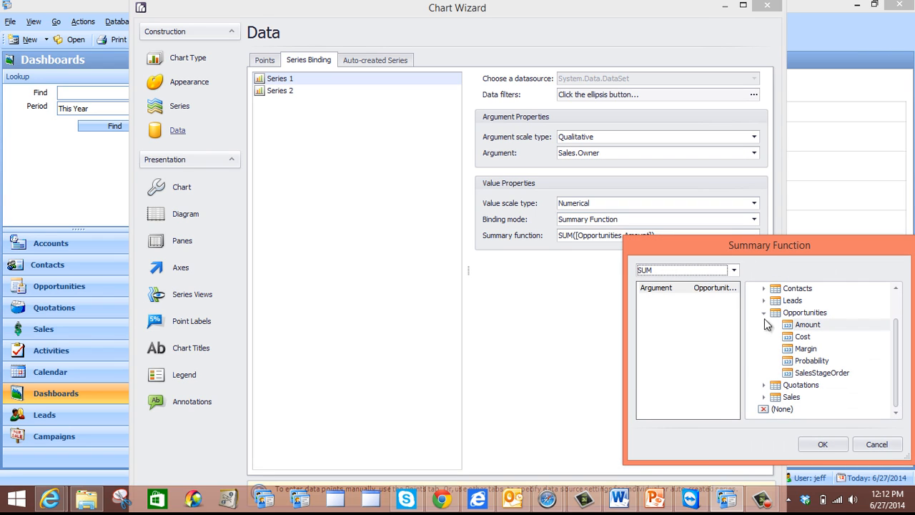
left_click(764, 396)
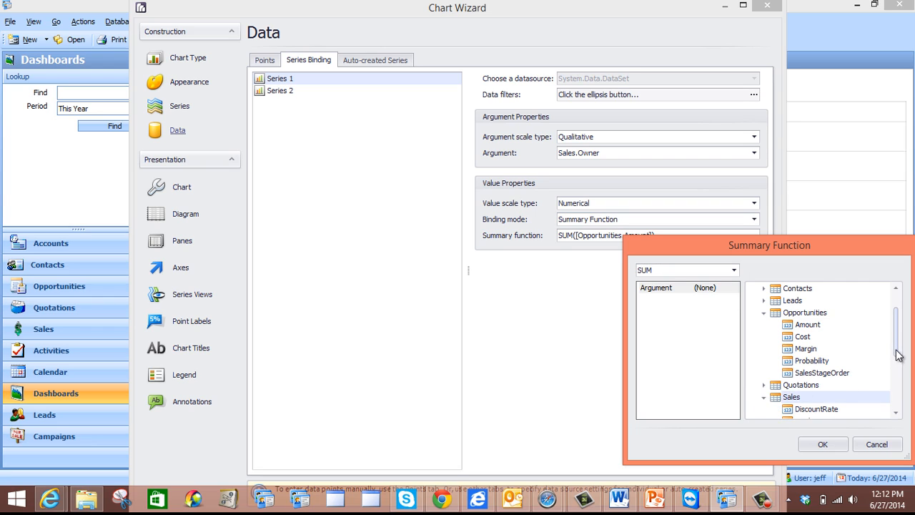
scroll(899, 363, "down", 5)
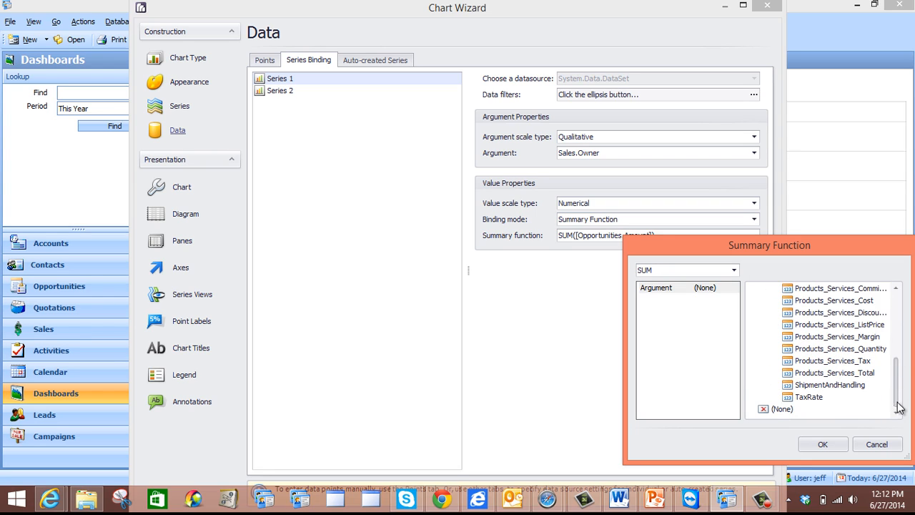
left_click(838, 375)
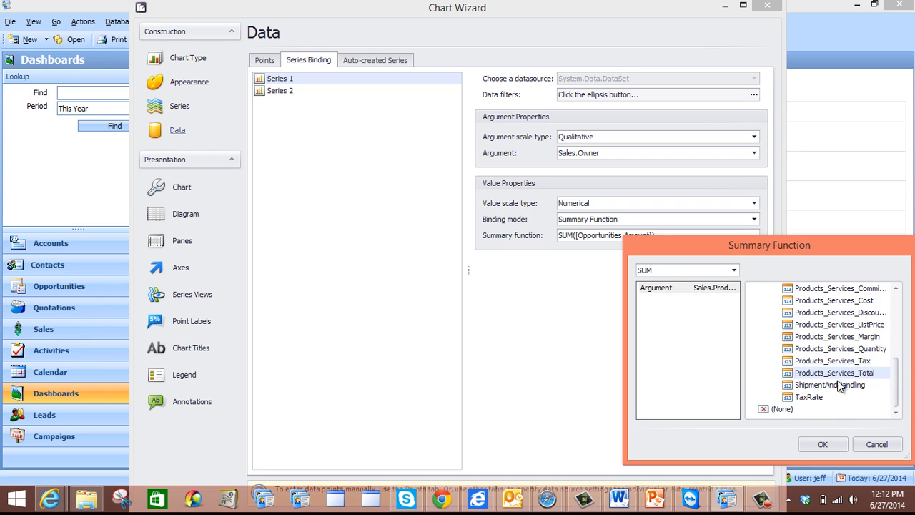
left_click(823, 445)
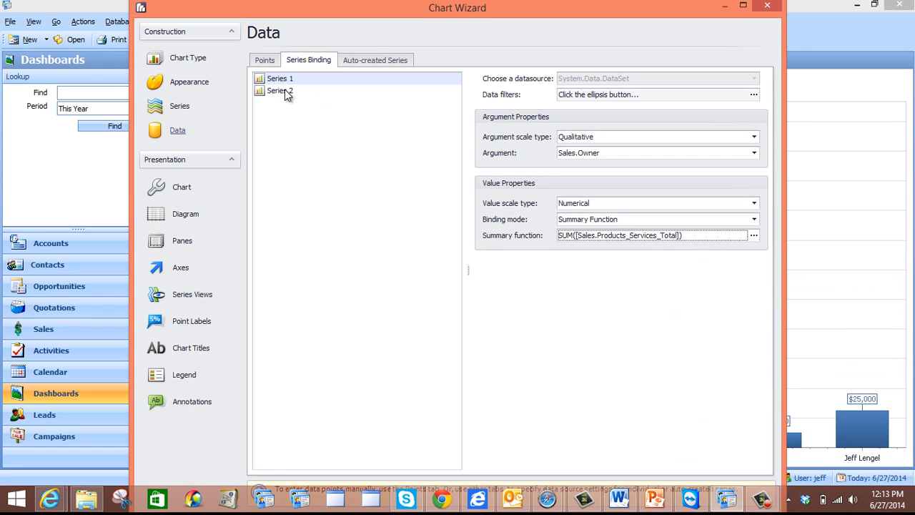
- Bind Series 2's argument to the Owner field of the Opportunities table
left_click(284, 92)
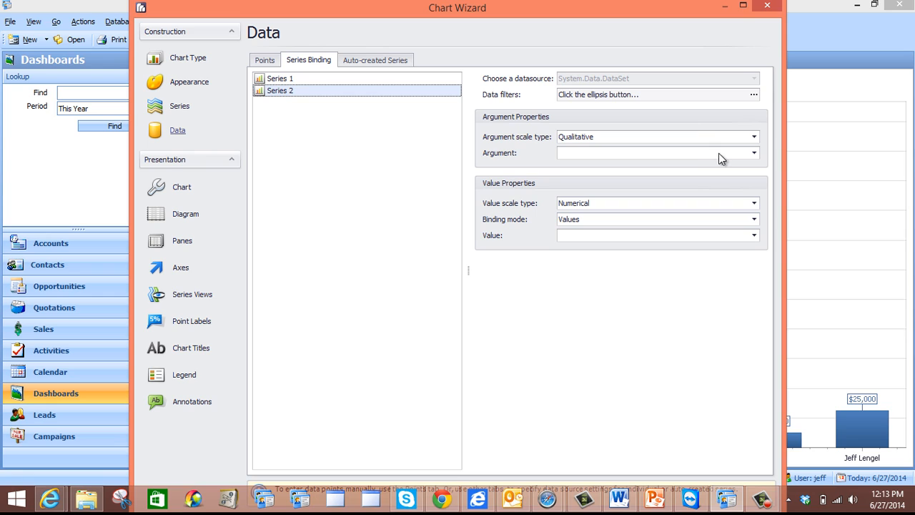
left_click(754, 155)
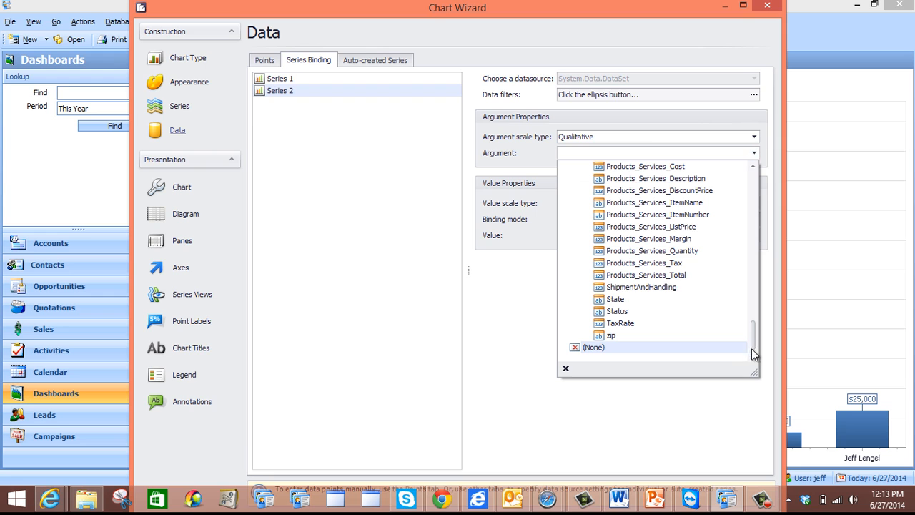
left_click_drag(754, 346, 752, 200)
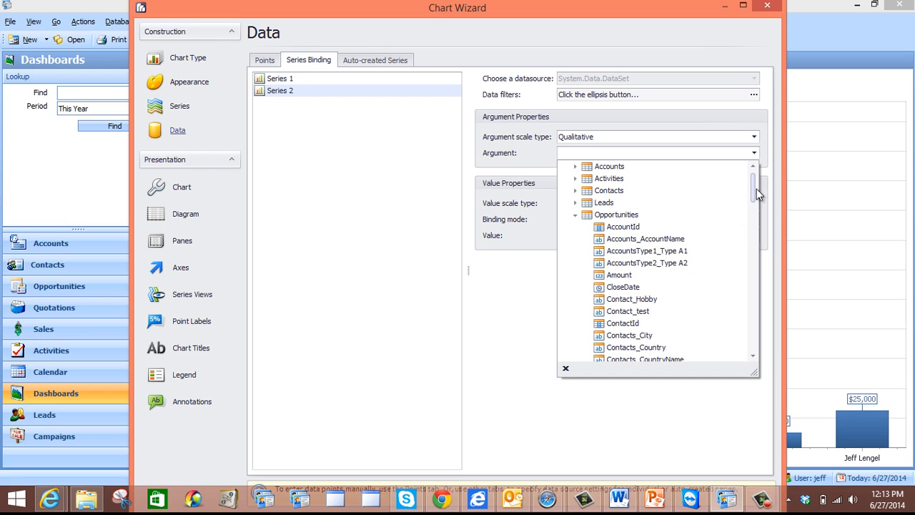
left_click_drag(754, 189, 752, 236)
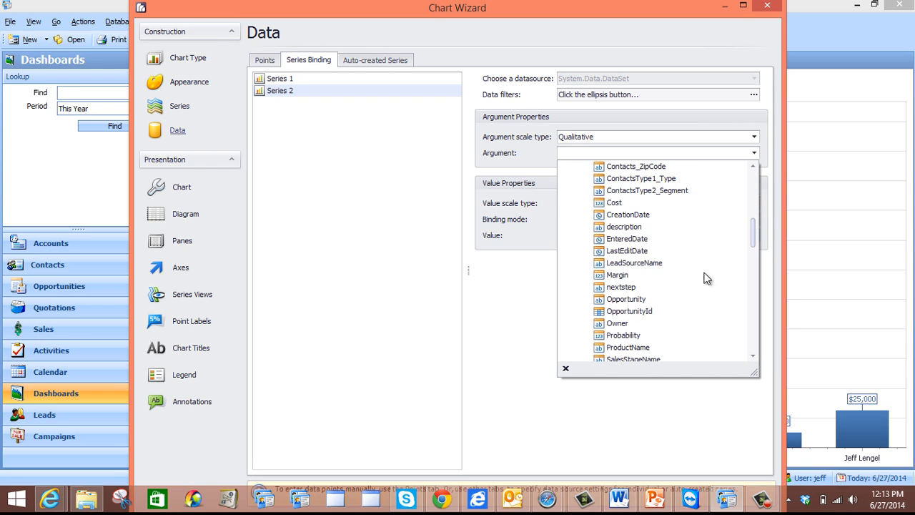
left_click(617, 324)
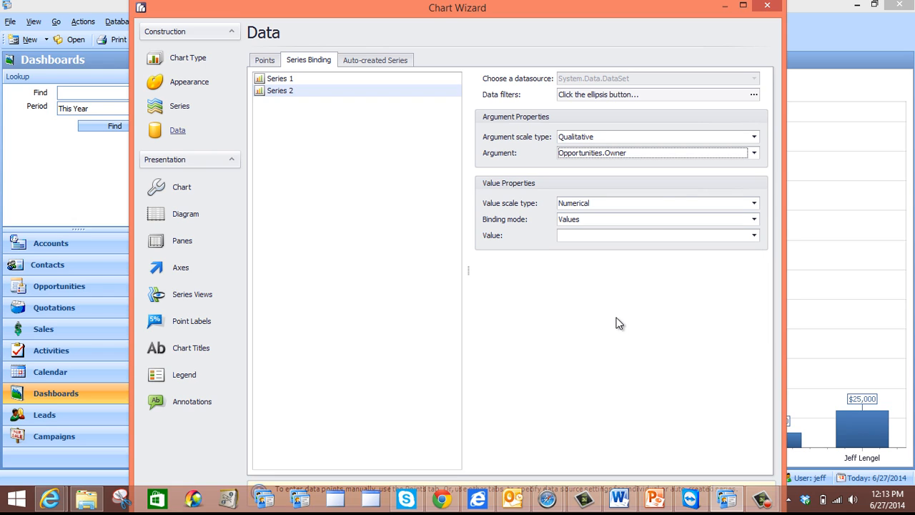
- Set Series 2's binding mode to Summary Function, using the SUM of Amount from the Opportunities table
left_click(682, 226)
left_click(674, 241)
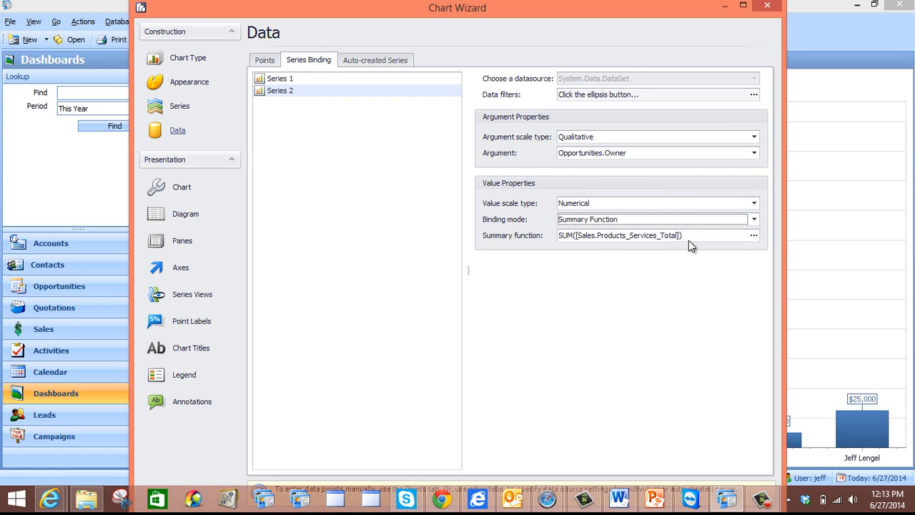
left_click(754, 235)
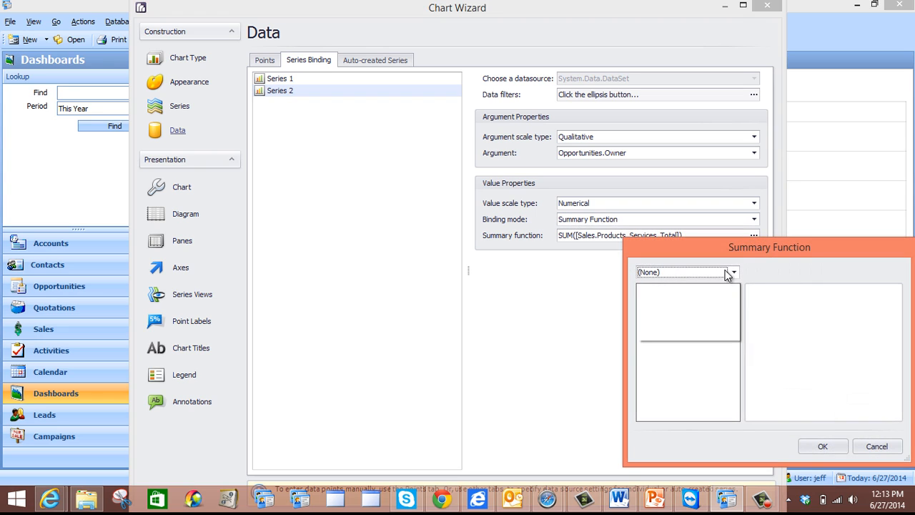
left_click(725, 271)
left_click(666, 315)
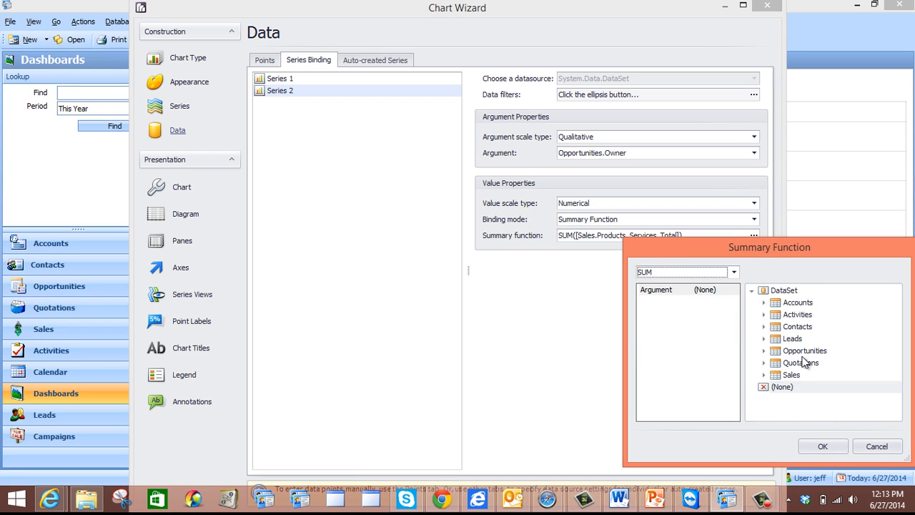
left_click(764, 351)
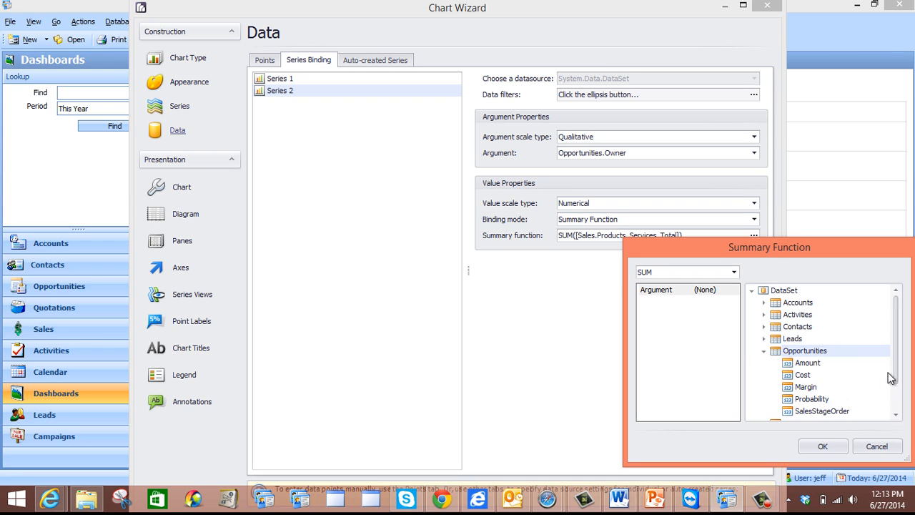
left_click_drag(895, 377, 895, 384)
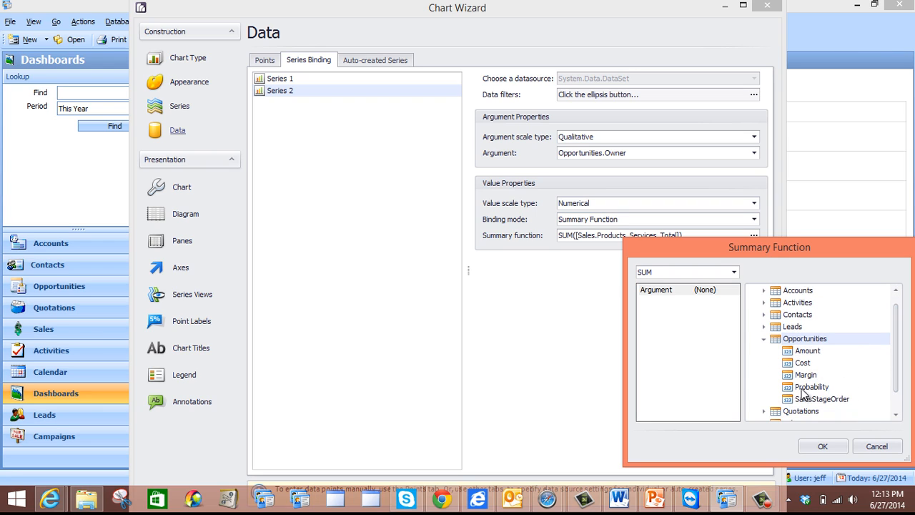
left_click(811, 352)
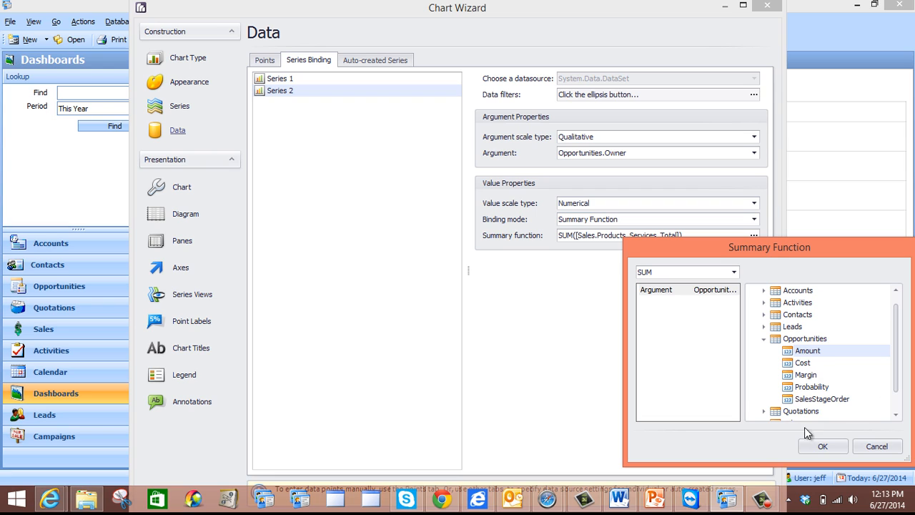
left_click(818, 447)
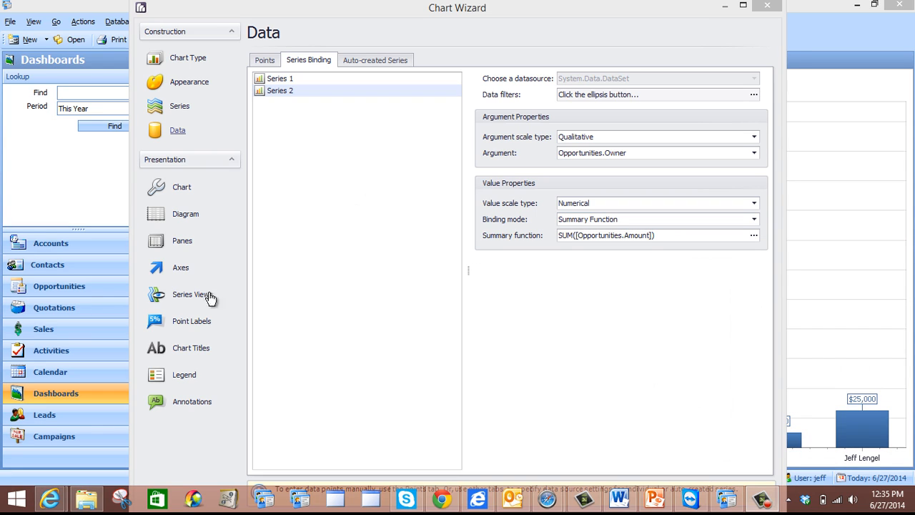
- Title the chart "Sales Vs. Opportunities Per Owner"
left_click(190, 350)
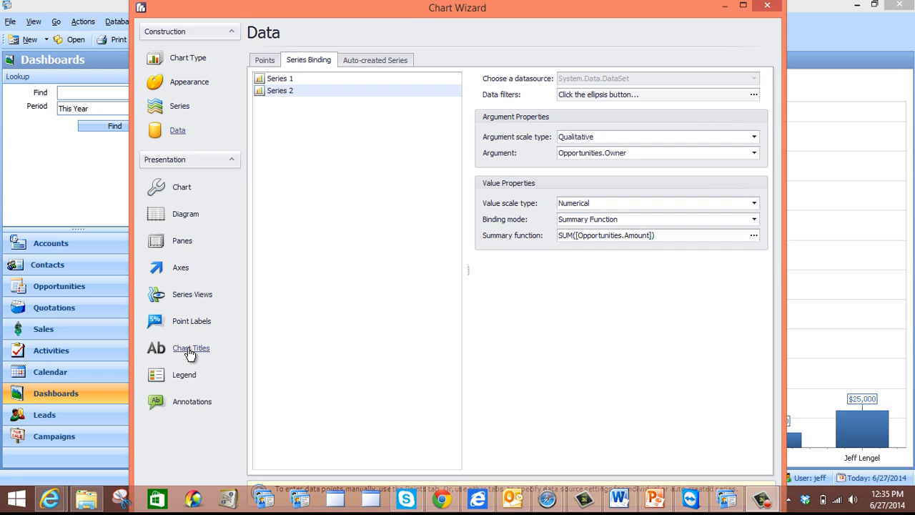
left_click(655, 138)
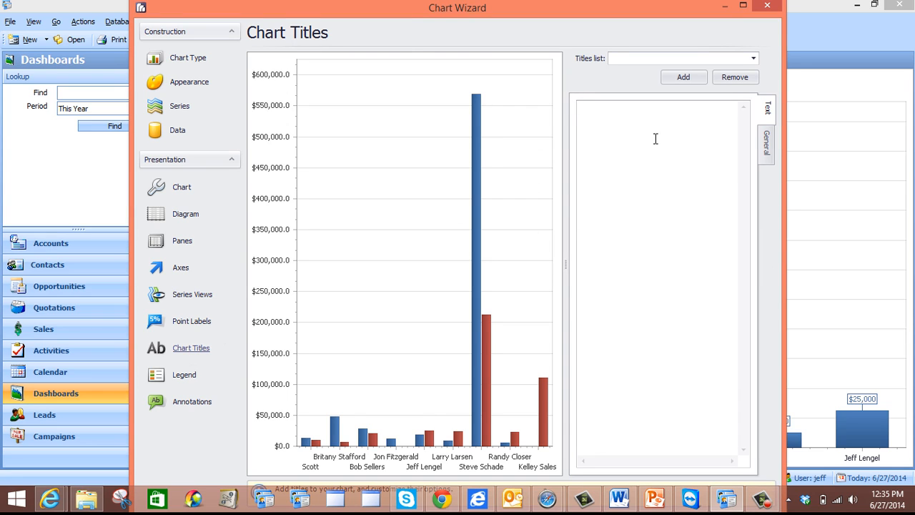
type("Sales Vs. Opportunities Per Owner")
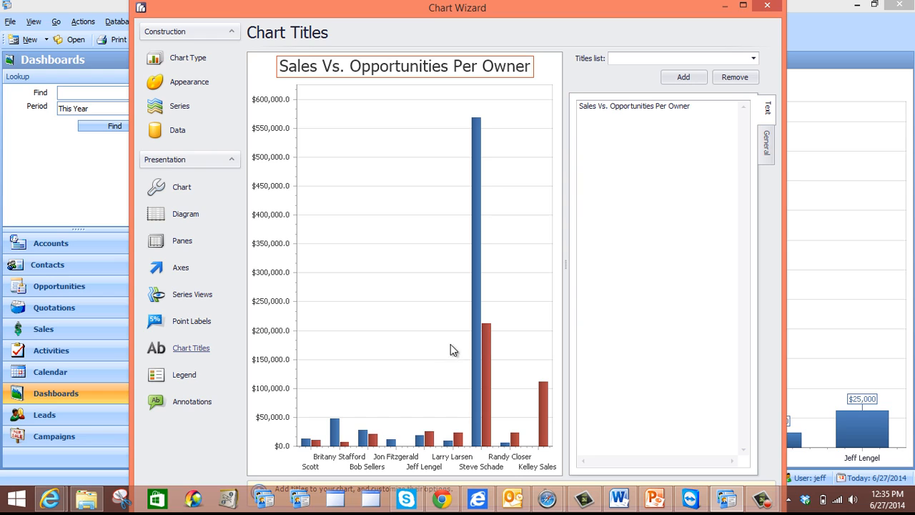
- Make the point labels of Series 1 visible on the chart and check their value format options
left_click(191, 323)
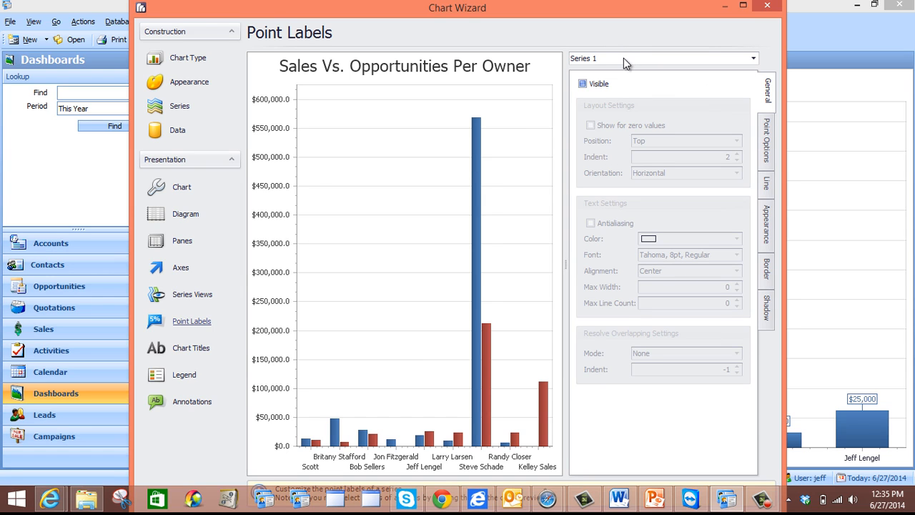
left_click(582, 84)
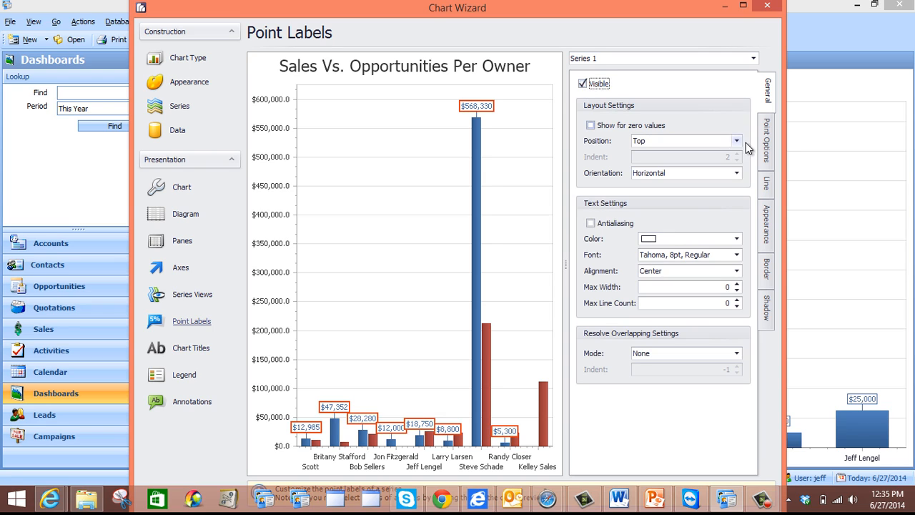
left_click(770, 135)
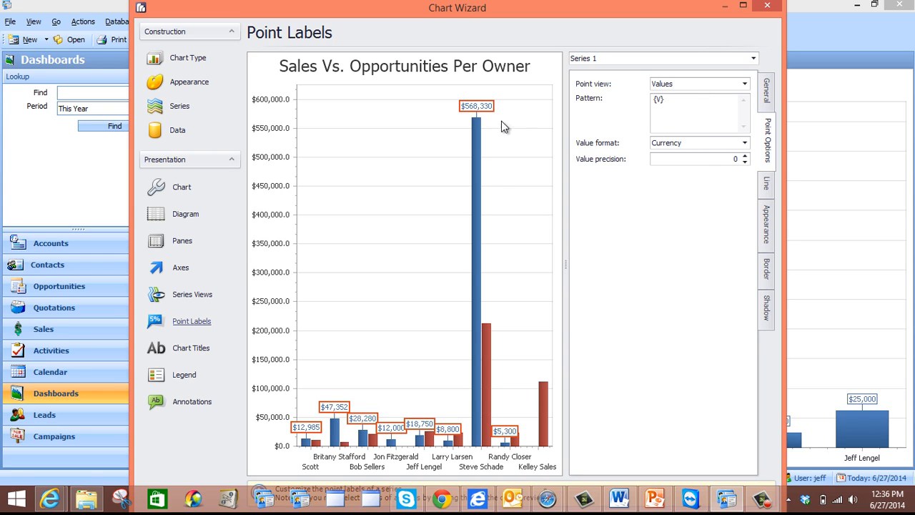
- Make the point labels of Series 2 visible and set their value precision to 0
left_click(627, 61)
left_click(615, 82)
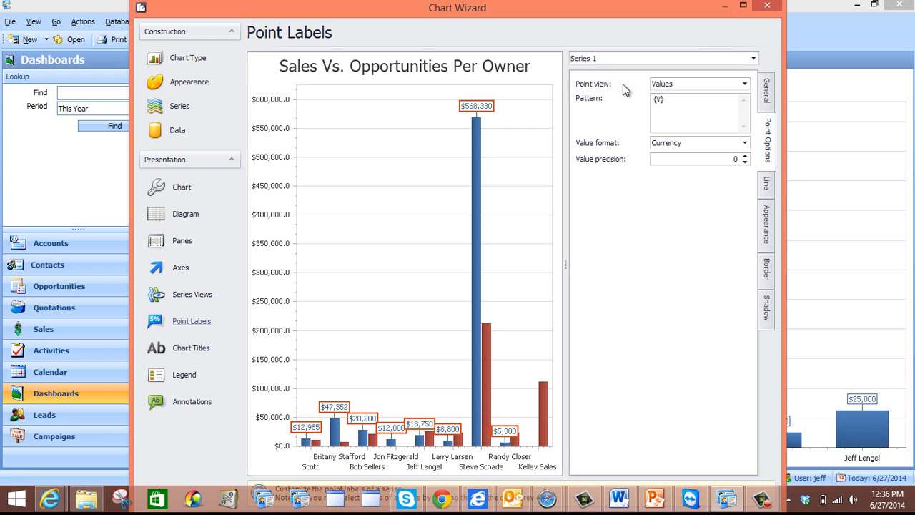
left_click(767, 90)
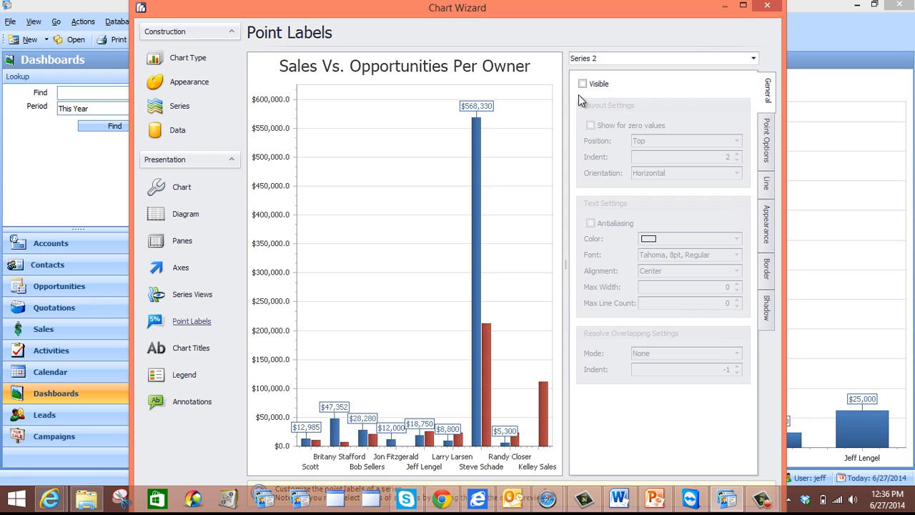
left_click(583, 83)
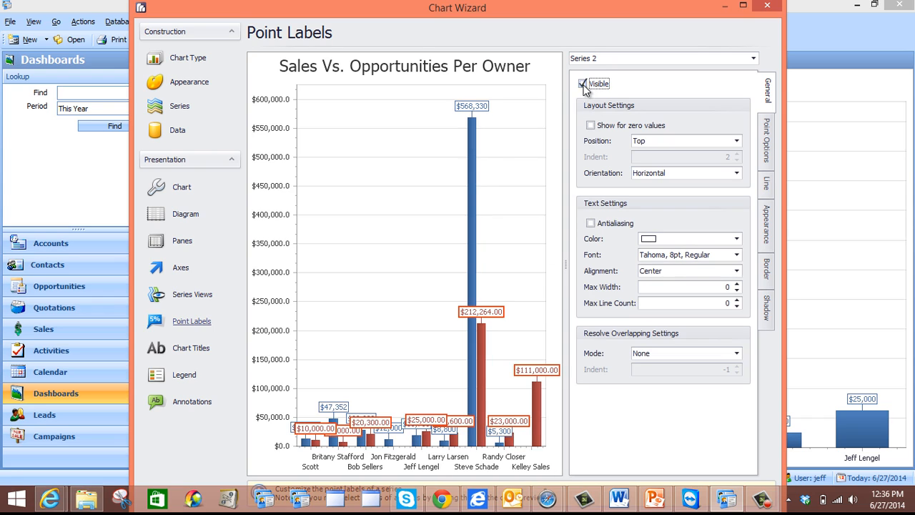
left_click(768, 146)
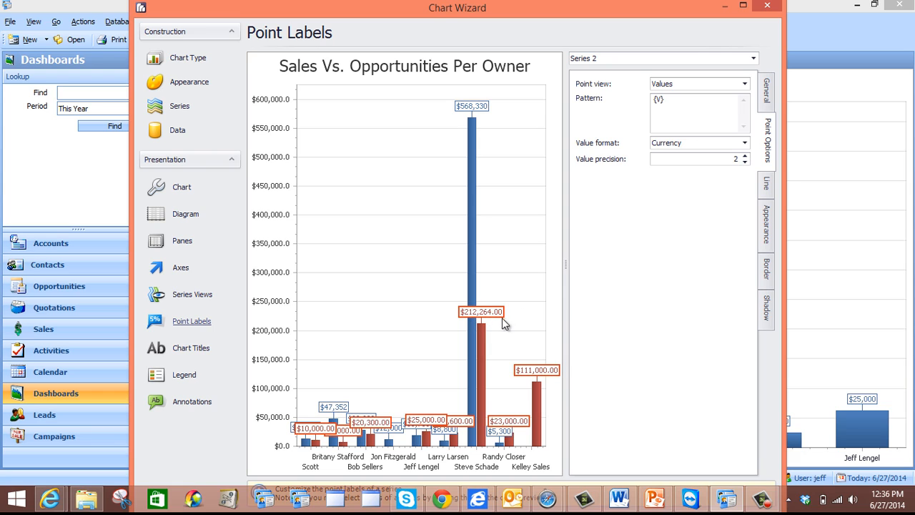
double_click(744, 161)
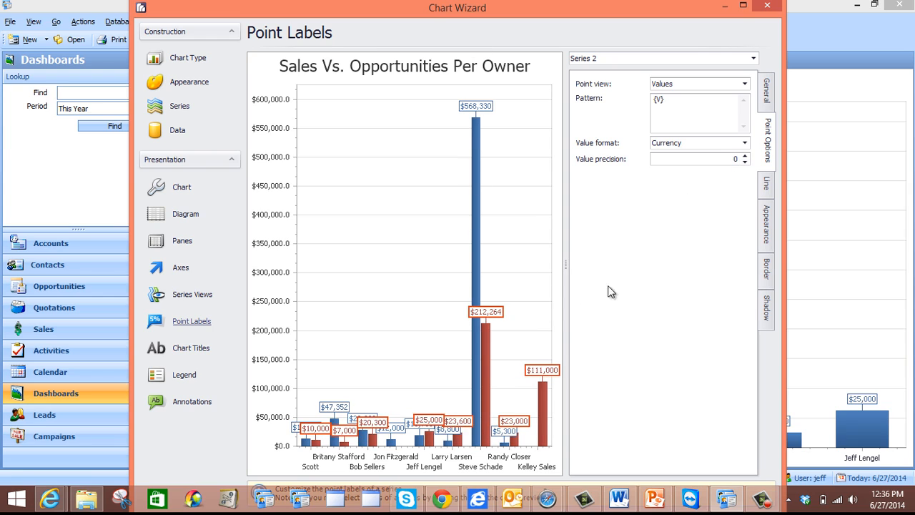
- Set the label precision of the Primary AxisY to 0 and maximize the Chart Wizard window
left_click(186, 272)
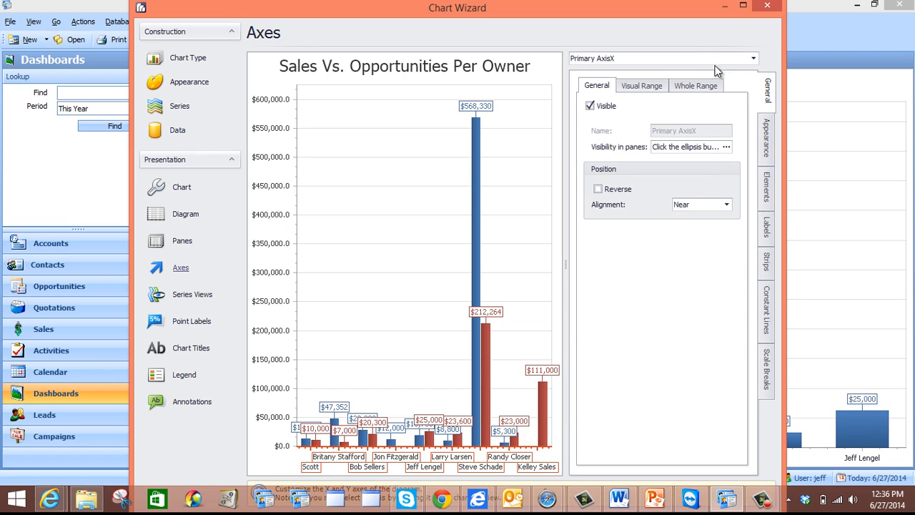
left_click(743, 60)
left_click(719, 81)
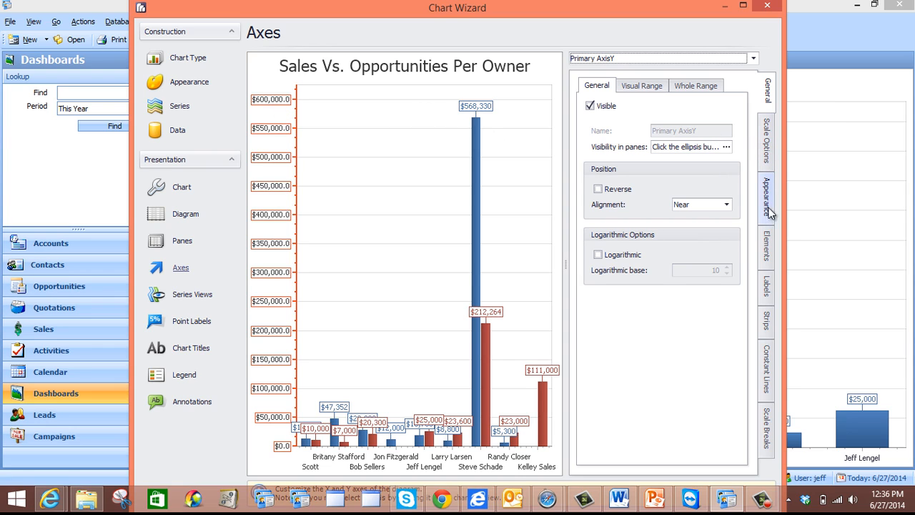
left_click(765, 285)
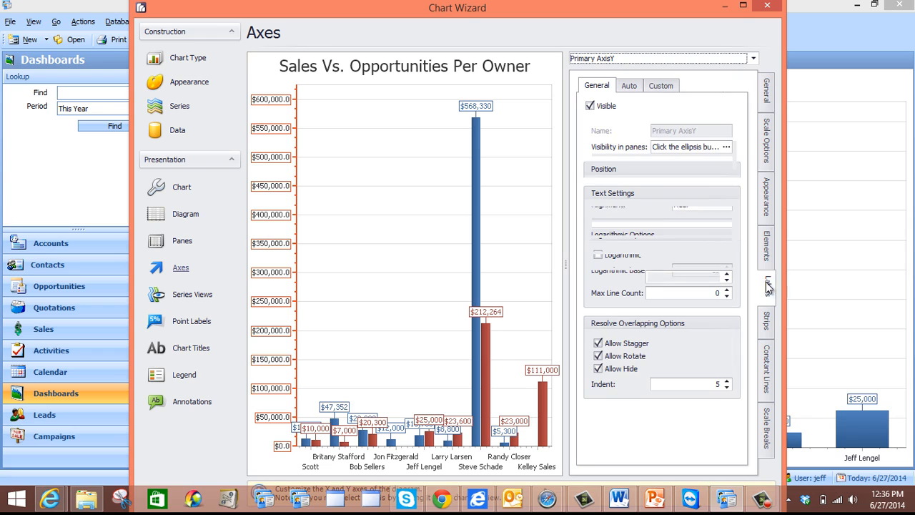
left_click(636, 85)
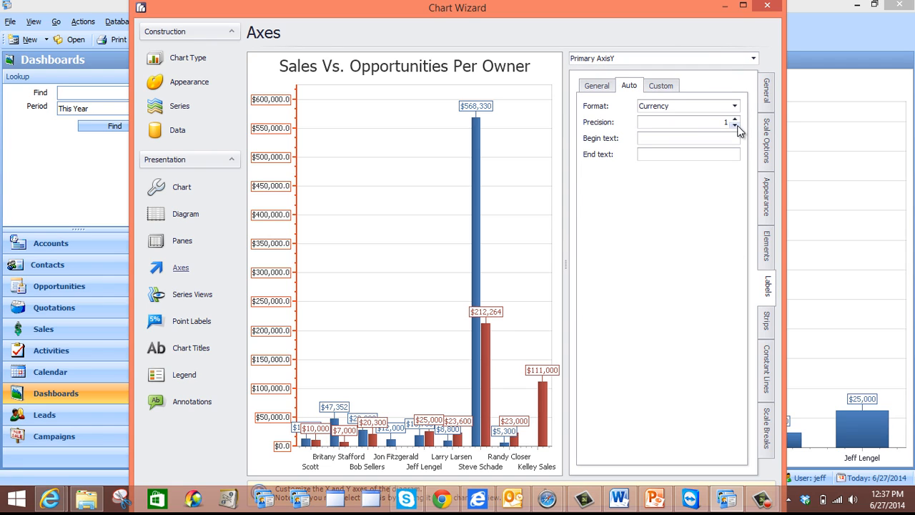
left_click(735, 125)
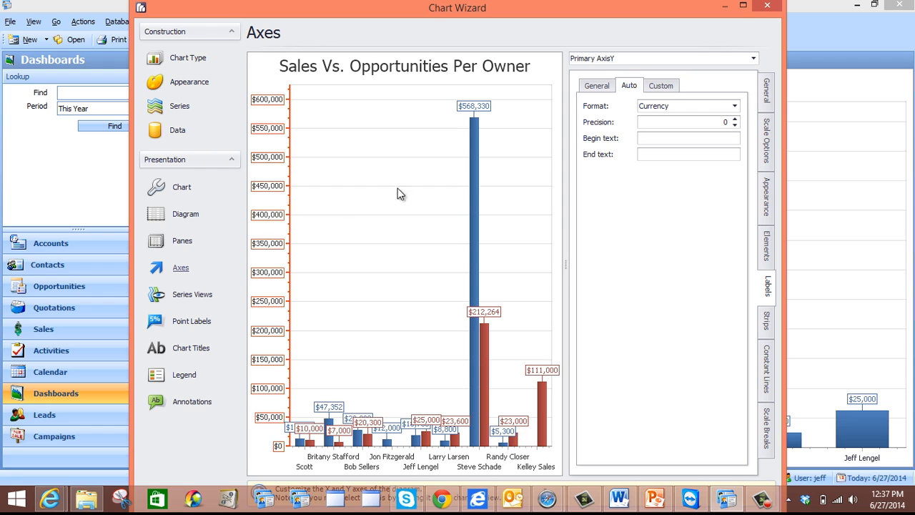
left_click(744, 5)
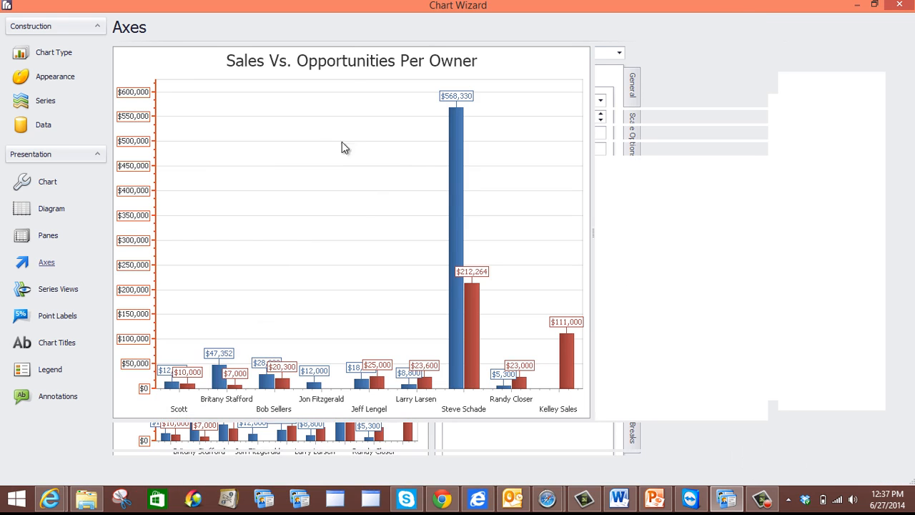